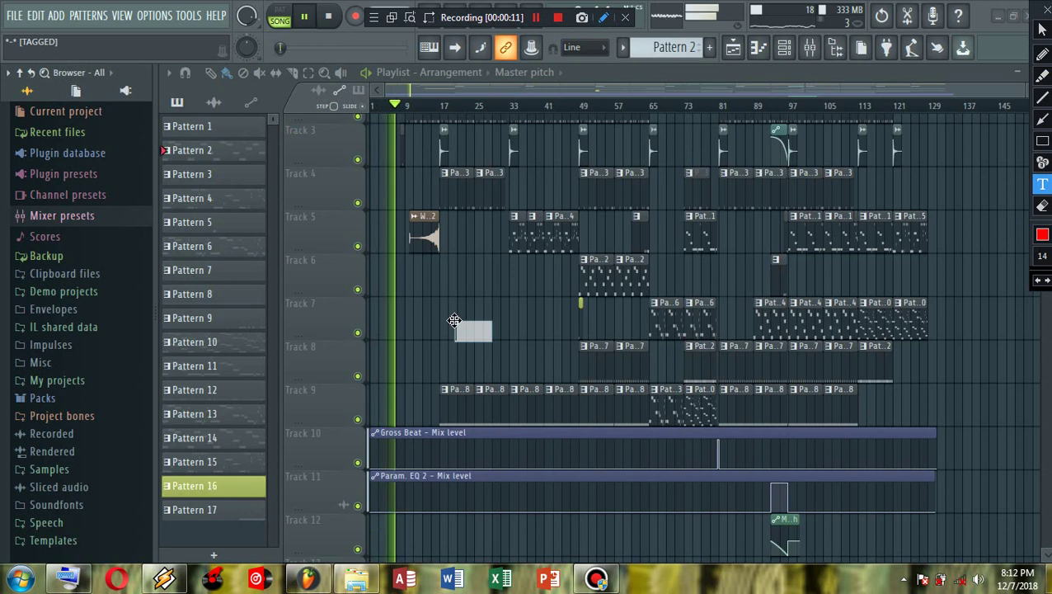
# Step: Write the on-screen annotation "Just for fun, nothing much" in the text box over the empty part of Track 7
pyautogui.write('t')
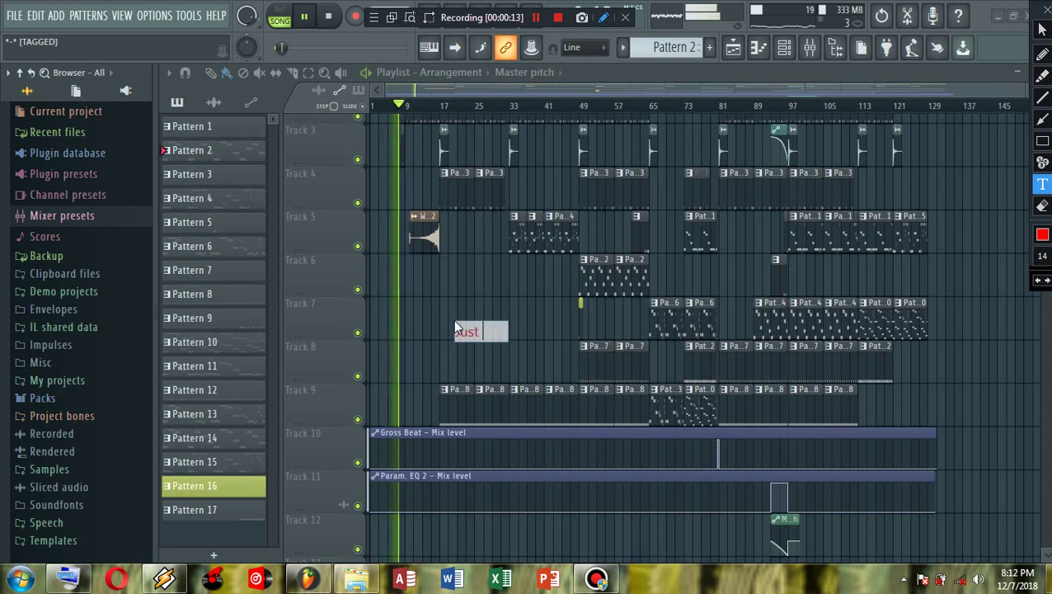
pyautogui.write(' fioor fun')
pyautogui.write(', nthi')
pyautogui.write('ng')
pyautogui.press('BackSpace')
pyautogui.press('BackSpace')
pyautogui.press('BackSpace')
pyautogui.press('BackSpace')
pyautogui.write('o')
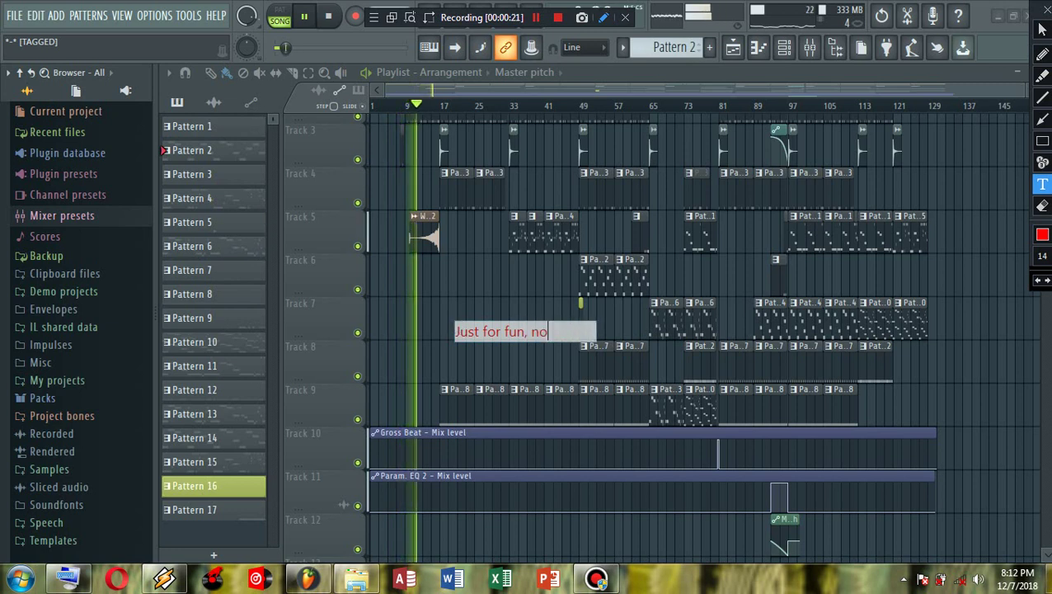
pyautogui.write('thing much')
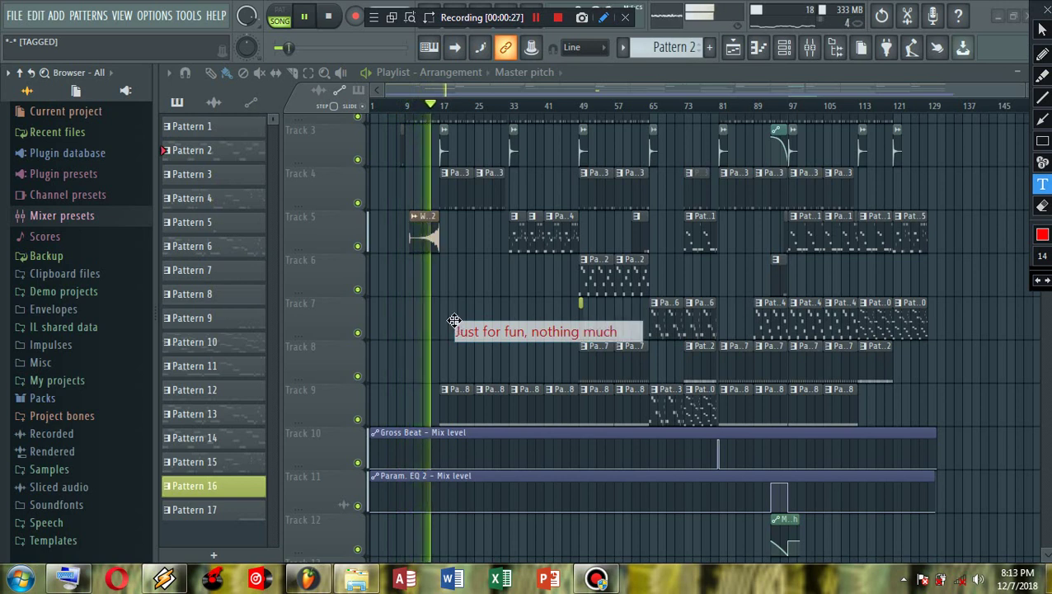
# Step: Add "i haven't done any hip-hop in a while" below a blank line, place the note and close the annotation overlay
pyautogui.press('Return')
pyautogui.press('Return')
pyautogui.write('i h')
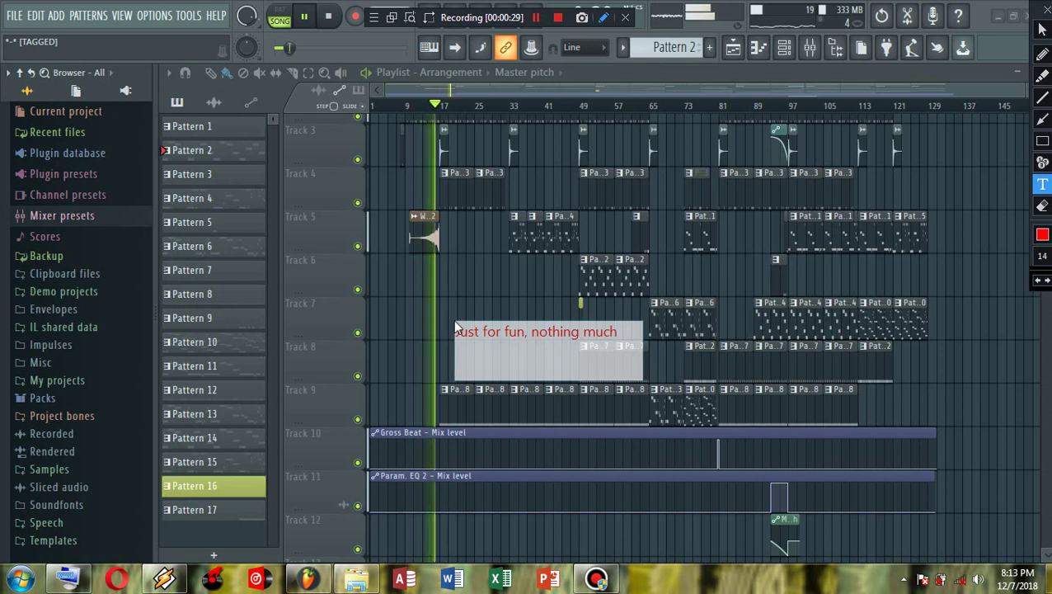
pyautogui.write("aven't done any ")
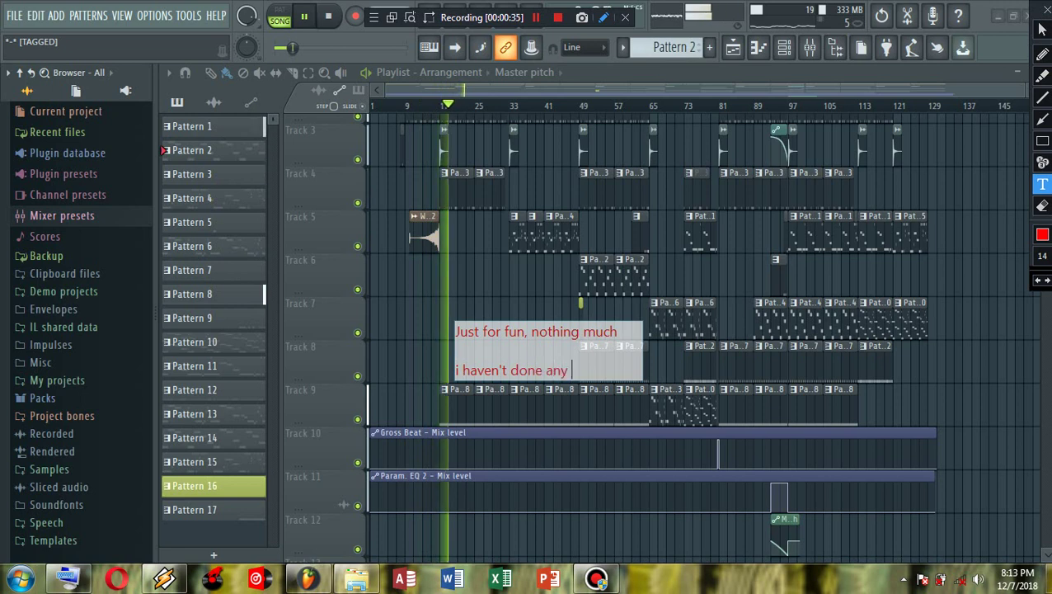
pyautogui.write('hip-ho')
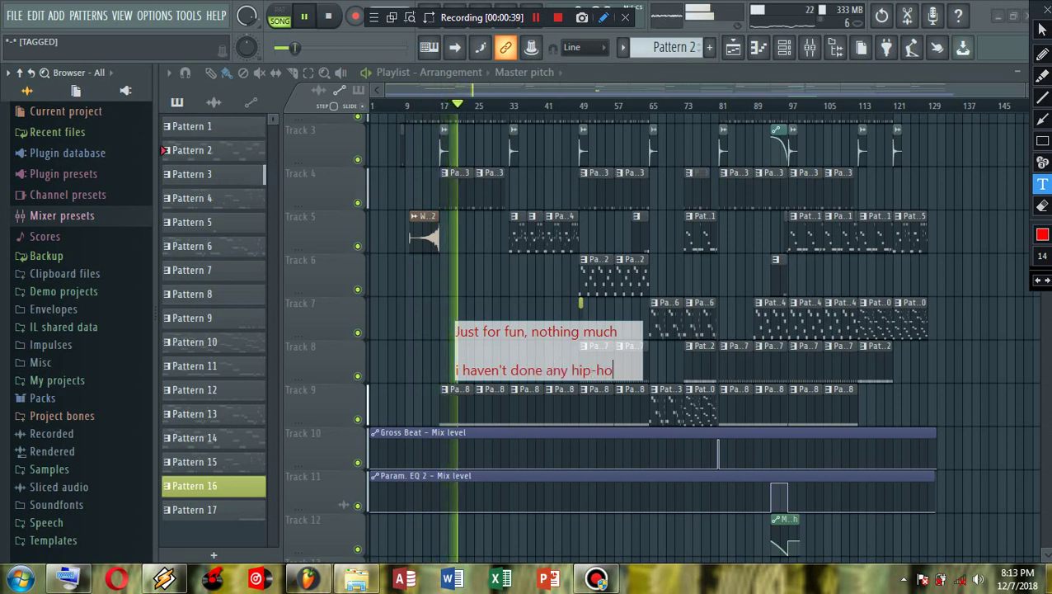
pyautogui.write('p i')
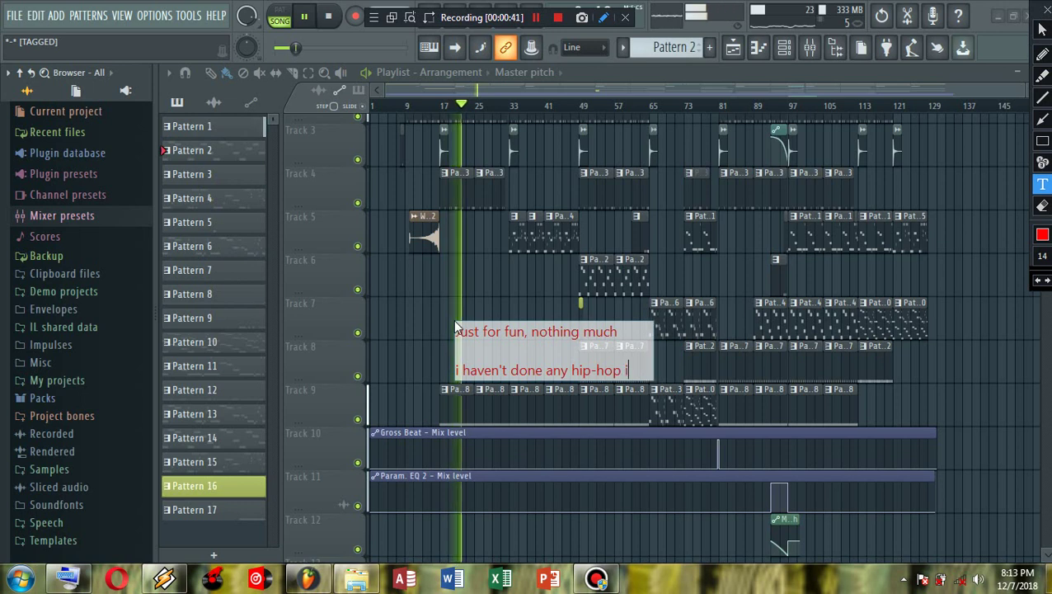
pyautogui.write('n a w')
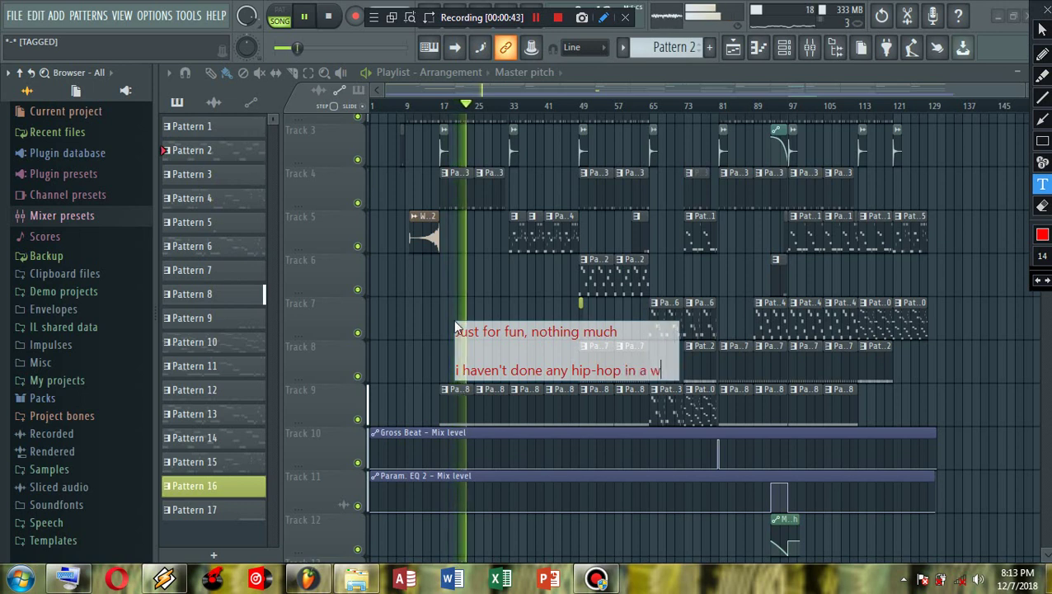
pyautogui.write('hile')
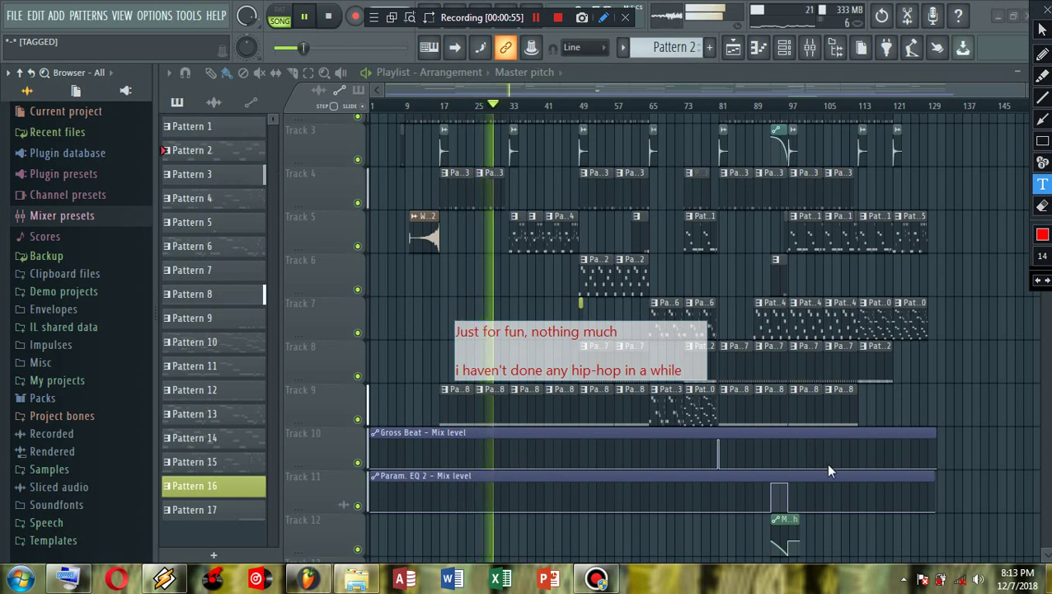
pyautogui.click(935, 407)
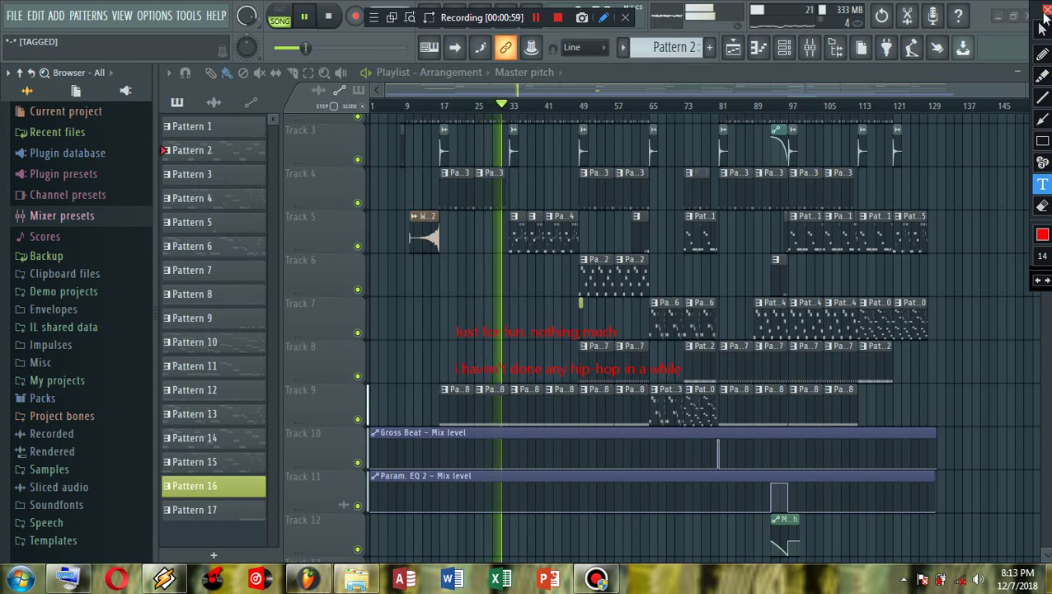
pyautogui.press('Escape')
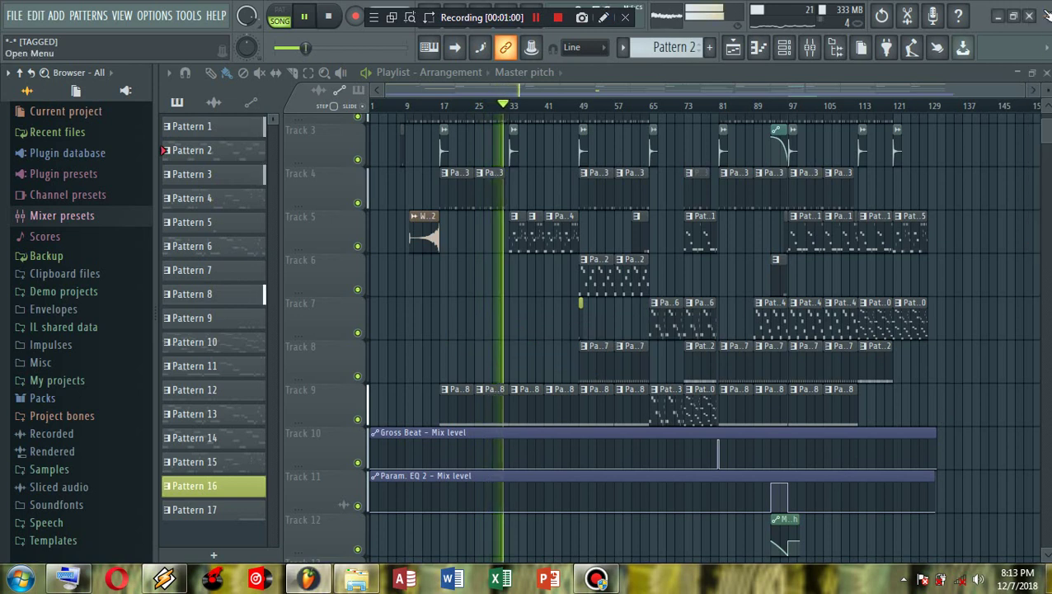
# Step: Reopen the drawing tools and draw a red arrow pointing up to the middle of the first clip group on Track 5
pyautogui.click(604, 17)
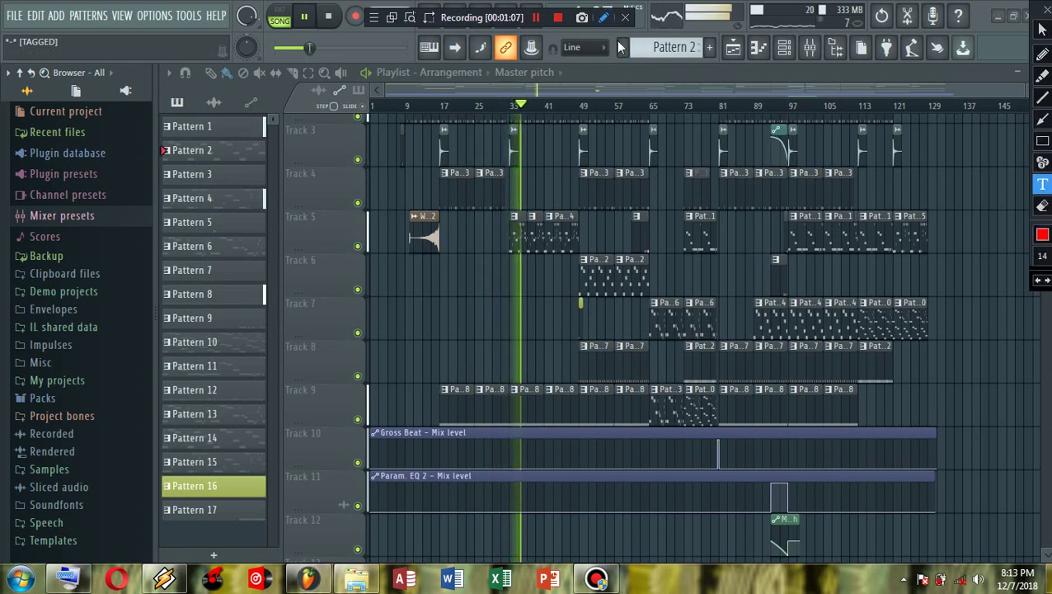
pyautogui.click(1043, 119)
pyautogui.moveTo(428, 389)
pyautogui.mouseDown()
pyautogui.moveTo(521, 288)
pyautogui.moveTo(534, 247)
pyautogui.moveTo(532, 256)
pyautogui.mouseUp()
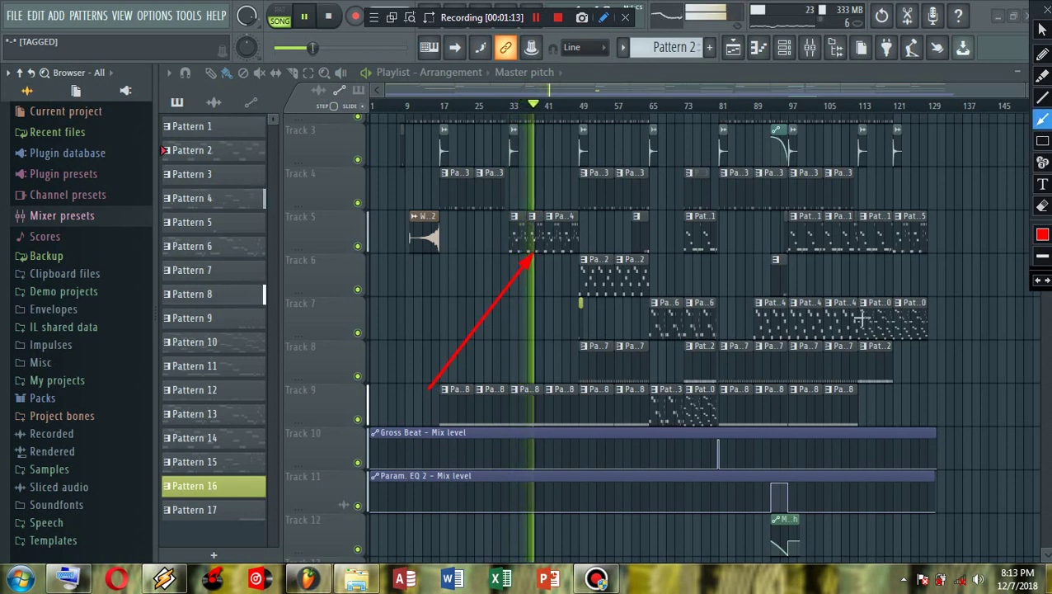
# Step: Add the red text note "lame!!!!!!!!" beside the arrow in the empty part of Track 8
pyautogui.press('t')
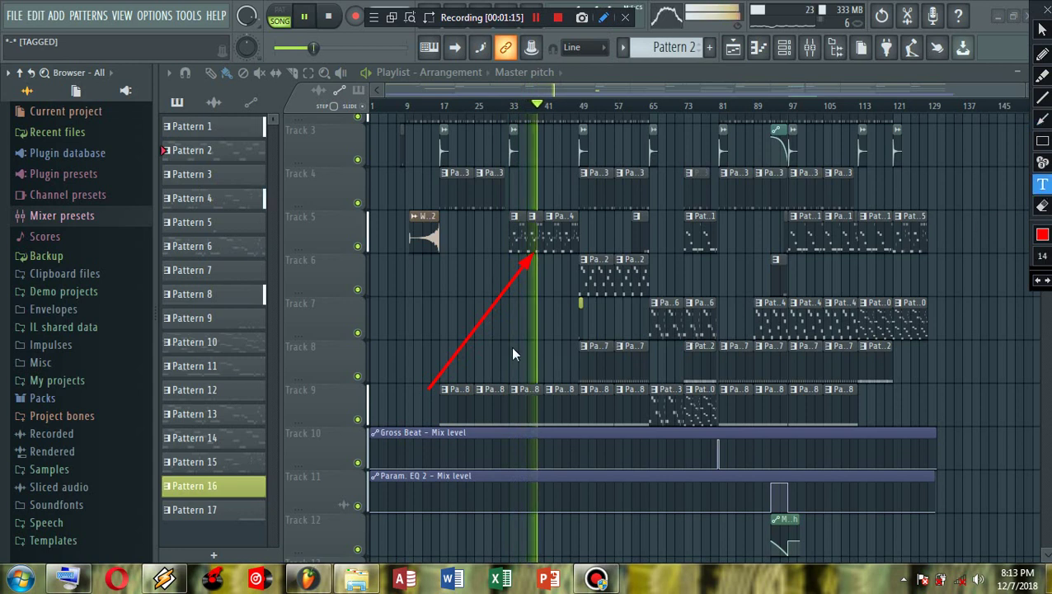
pyautogui.click(494, 341)
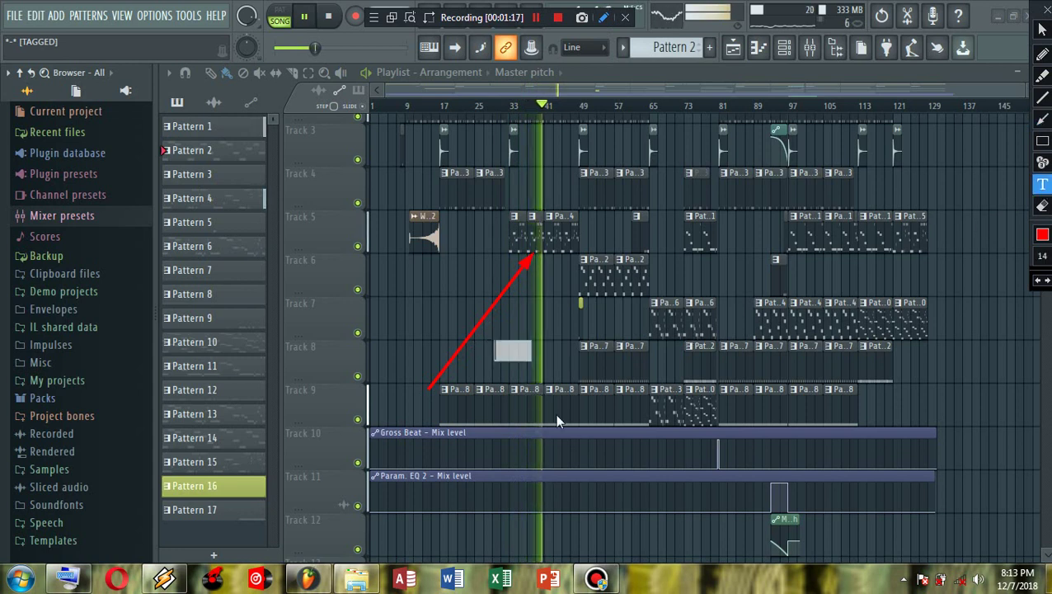
pyautogui.write('lam')
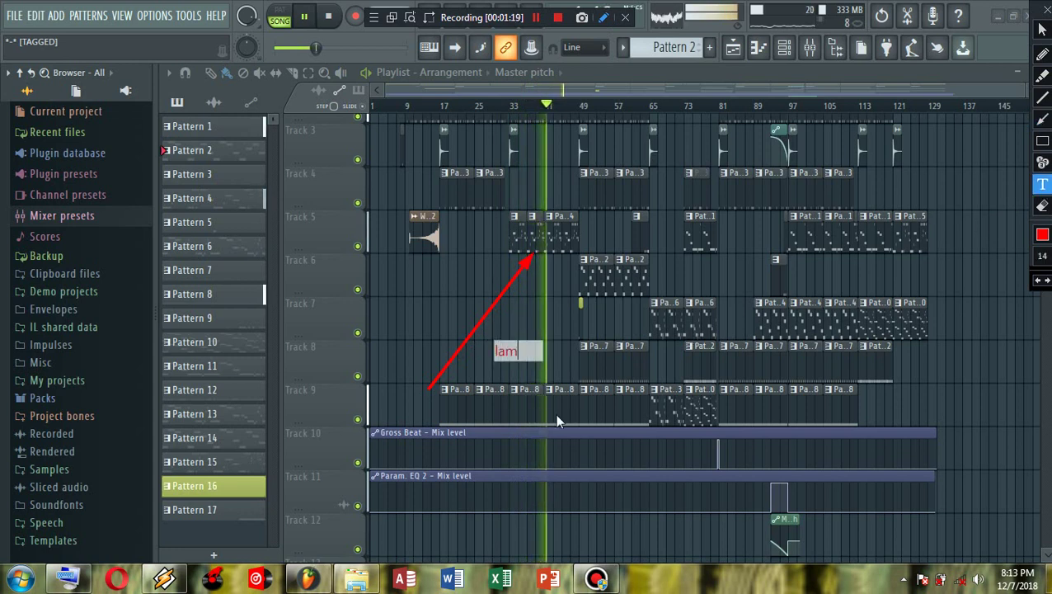
pyautogui.write('e!')
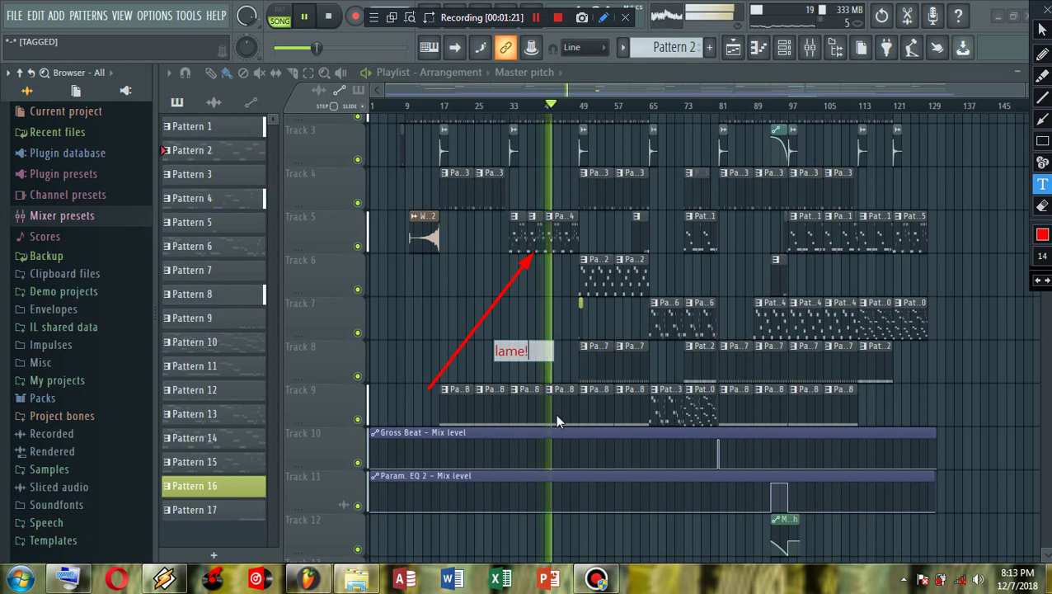
pyautogui.write('!!!!!!!')
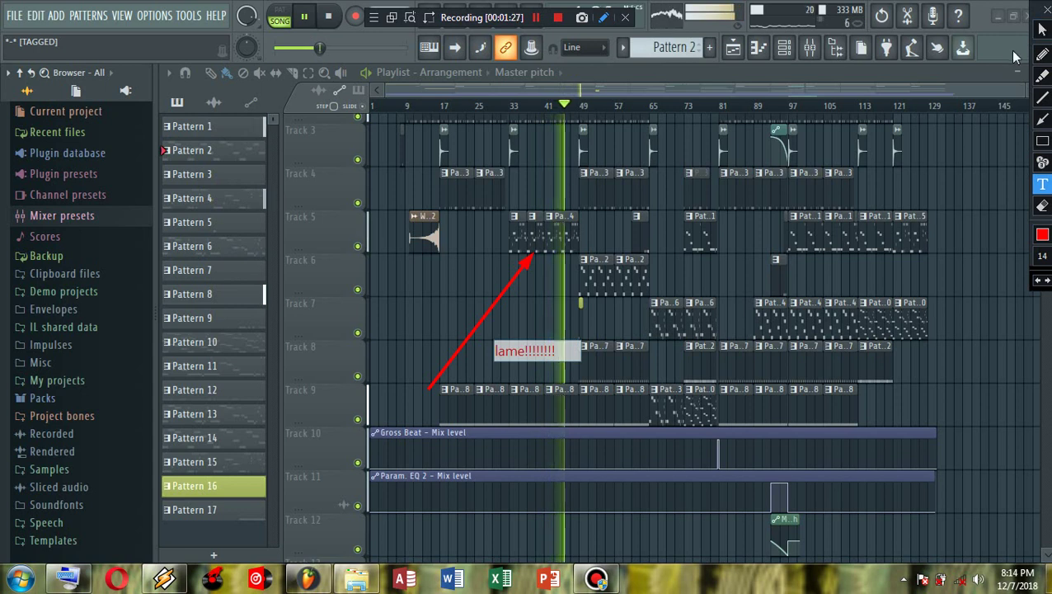
# Step: Inspect the MB 808 (15) notes of the Pattern 4 clip on Track 5 in the piano roll, and return to the playlist
pyautogui.doubleClick(532, 247)
pyautogui.press('F6')
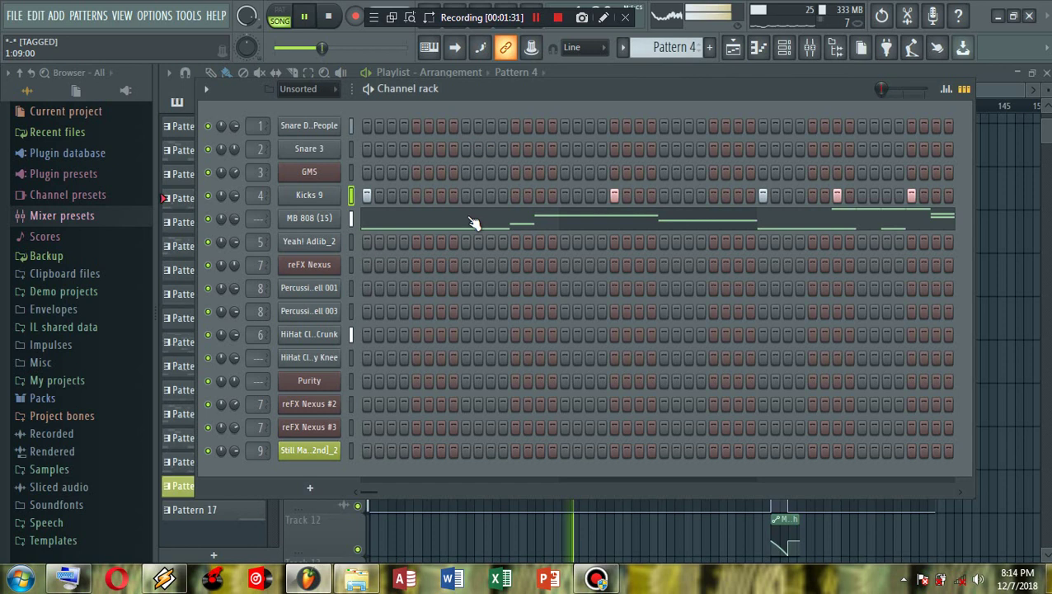
pyautogui.click(477, 233)
pyautogui.moveTo(416, 88); pyautogui.dragTo(784, 91)
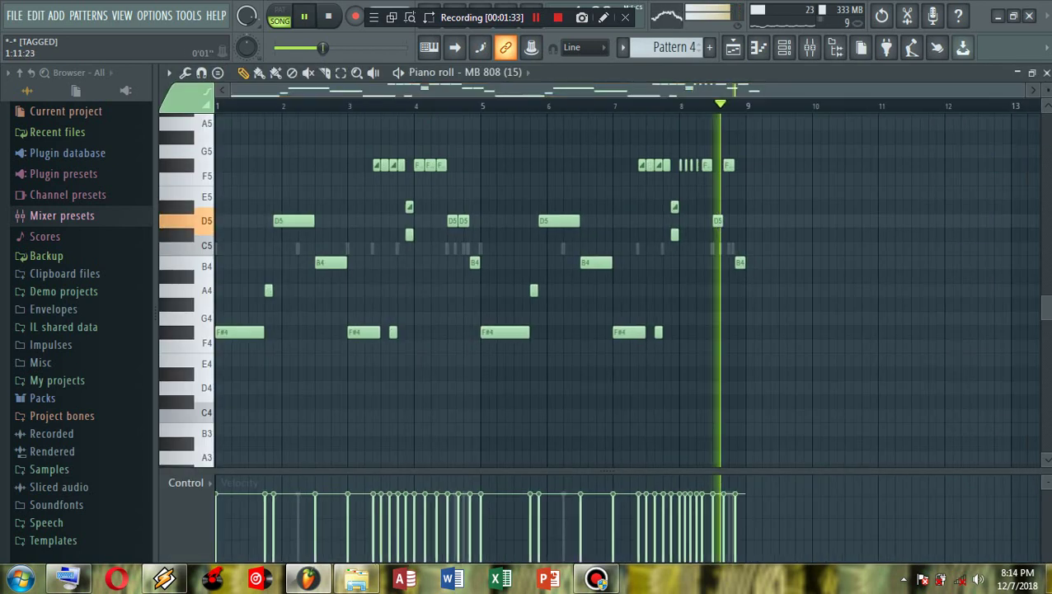
pyautogui.click(742, 56)
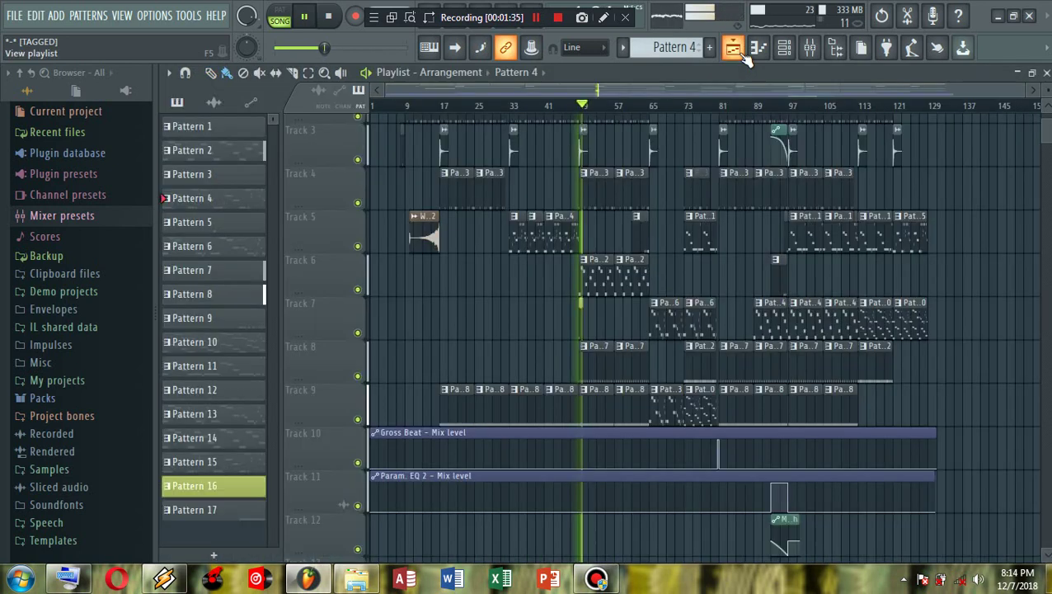
# Step: View Pattern 16 in the piano roll and channel rack, and return to the playlist
pyautogui.press('F7')
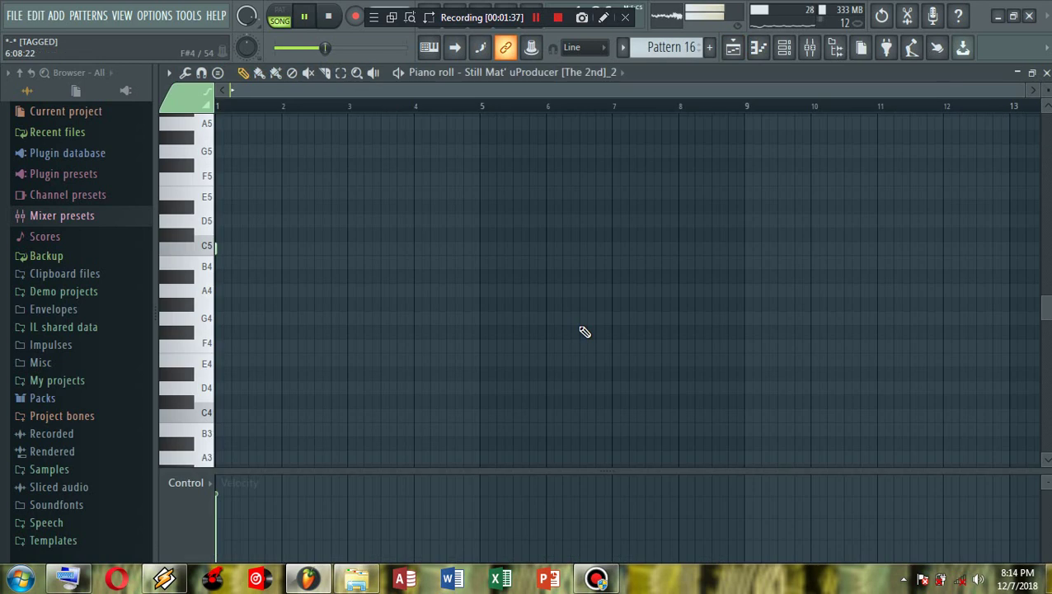
pyautogui.press('F6')
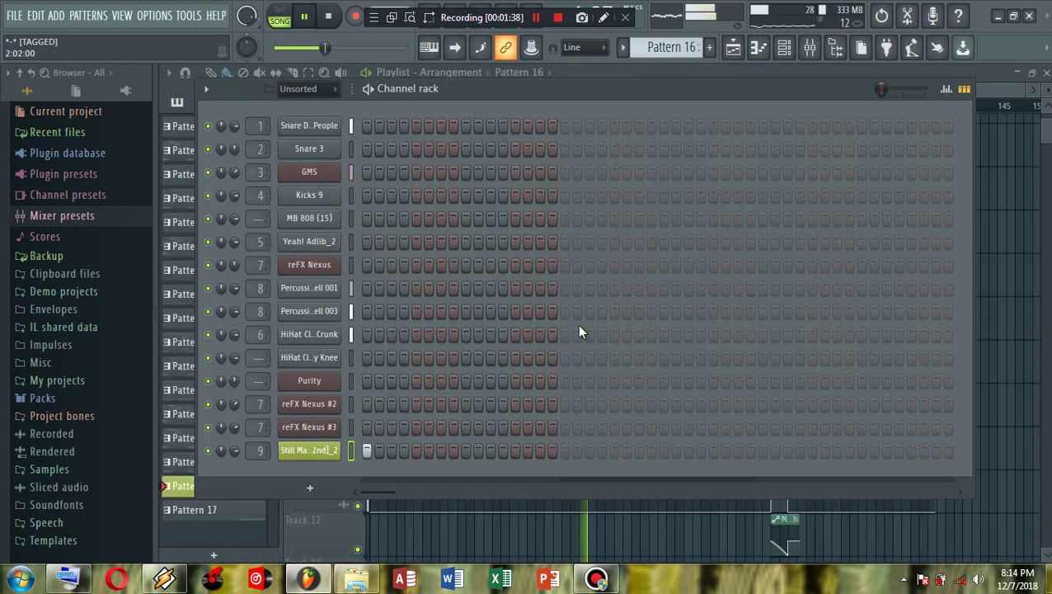
pyautogui.click(732, 49)
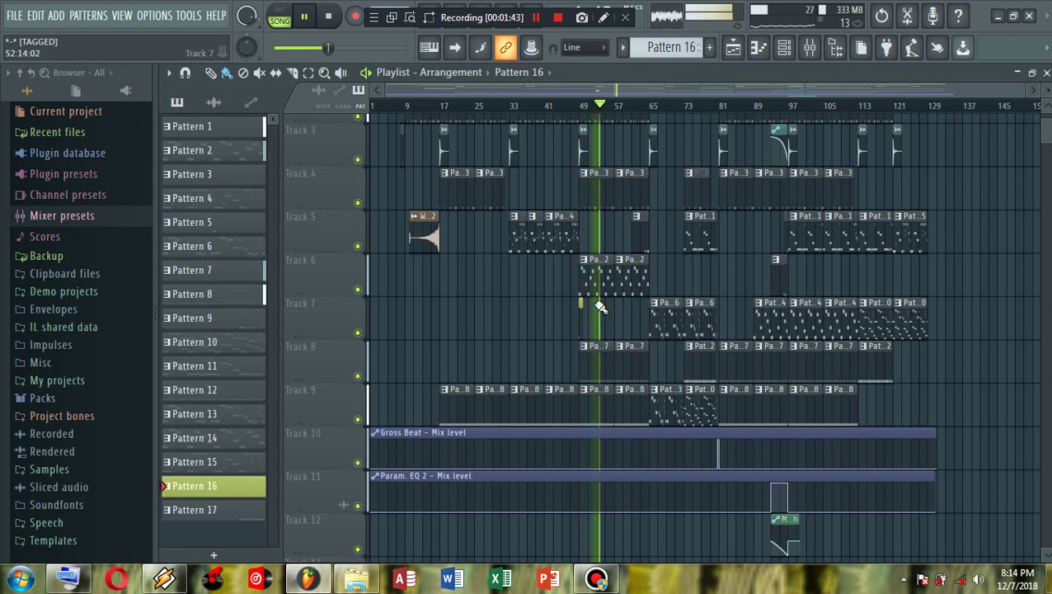
# Step: Reopen the drawing tools, set the colour to yellow and draw an arrow pointing to the short clip on Track 7
pyautogui.click(604, 18)
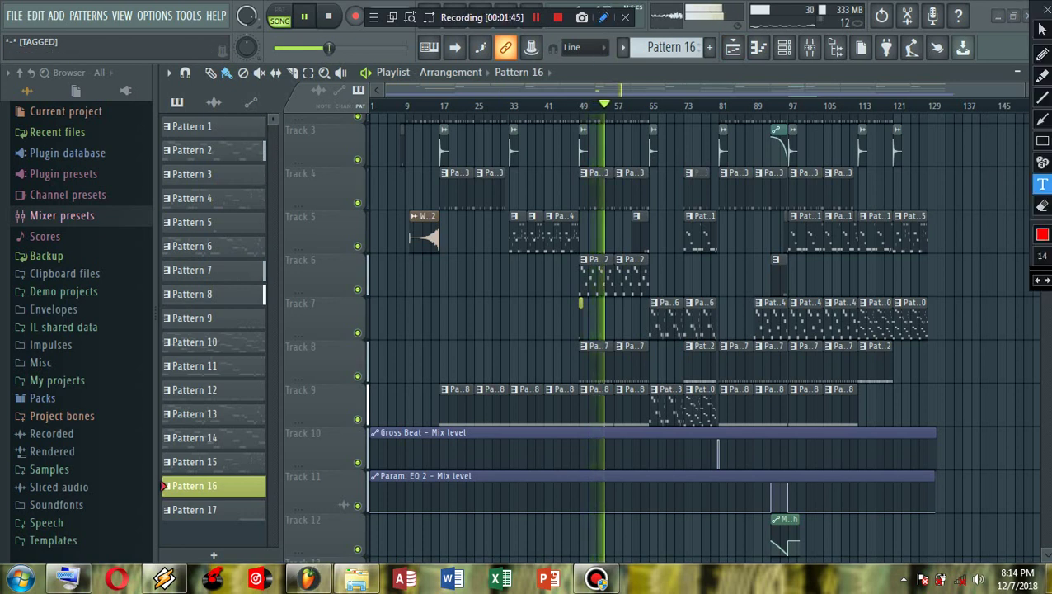
pyautogui.click(1043, 235)
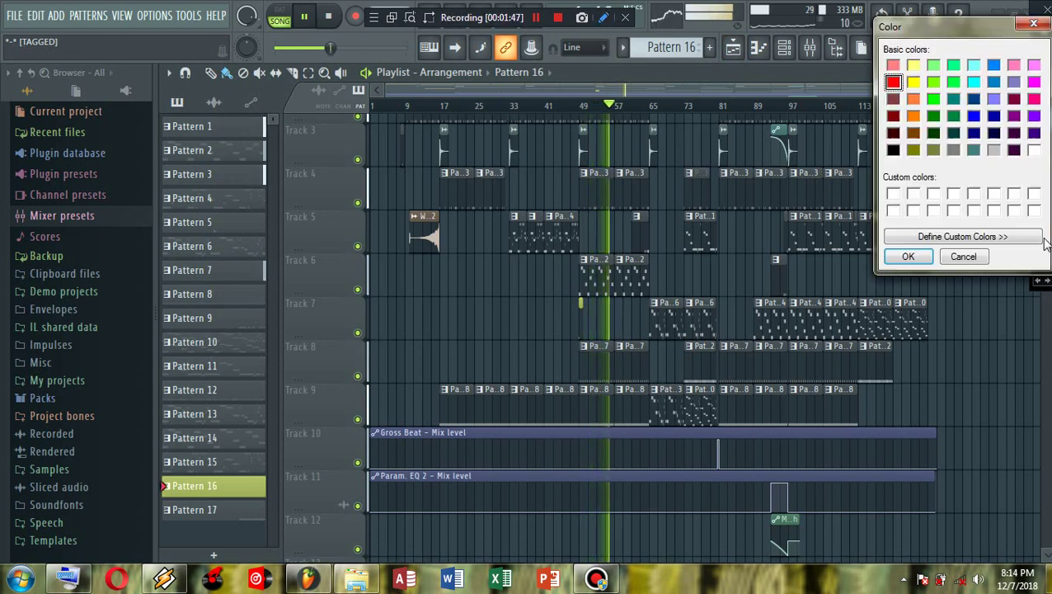
pyautogui.click(913, 81)
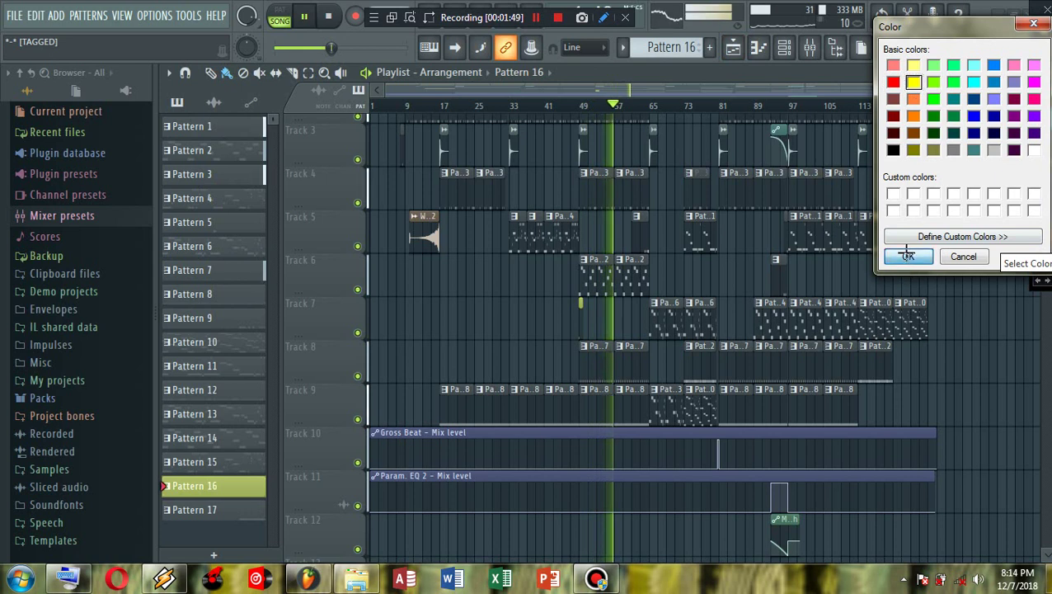
pyautogui.click(908, 255)
pyautogui.moveTo(474, 361); pyautogui.dragTo(577, 316)
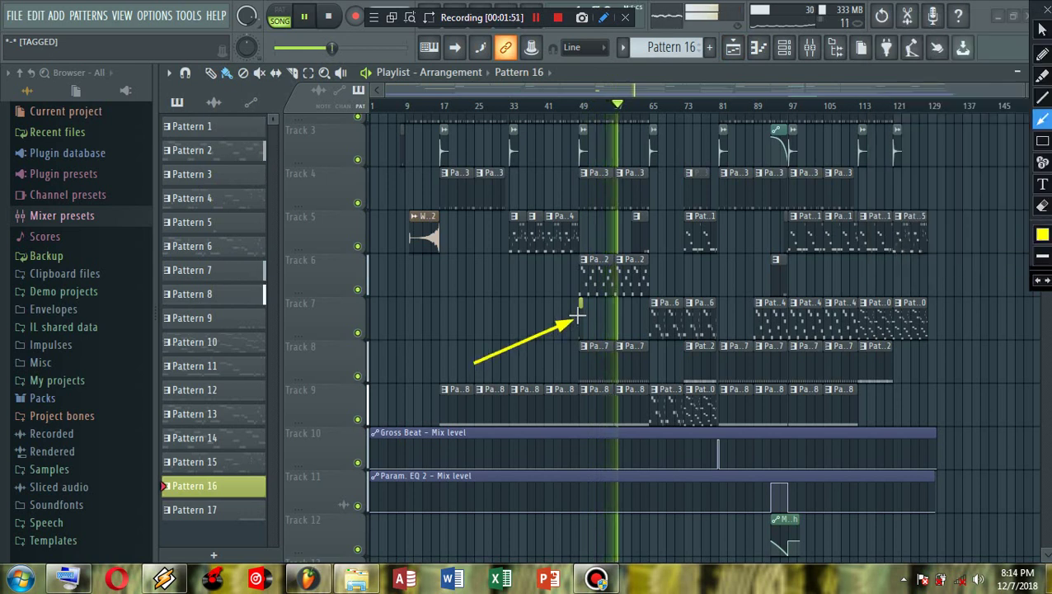
# Step: Switch to text annotation and set the text colour to yellow
pyautogui.click(1042, 184)
pyautogui.click(464, 301)
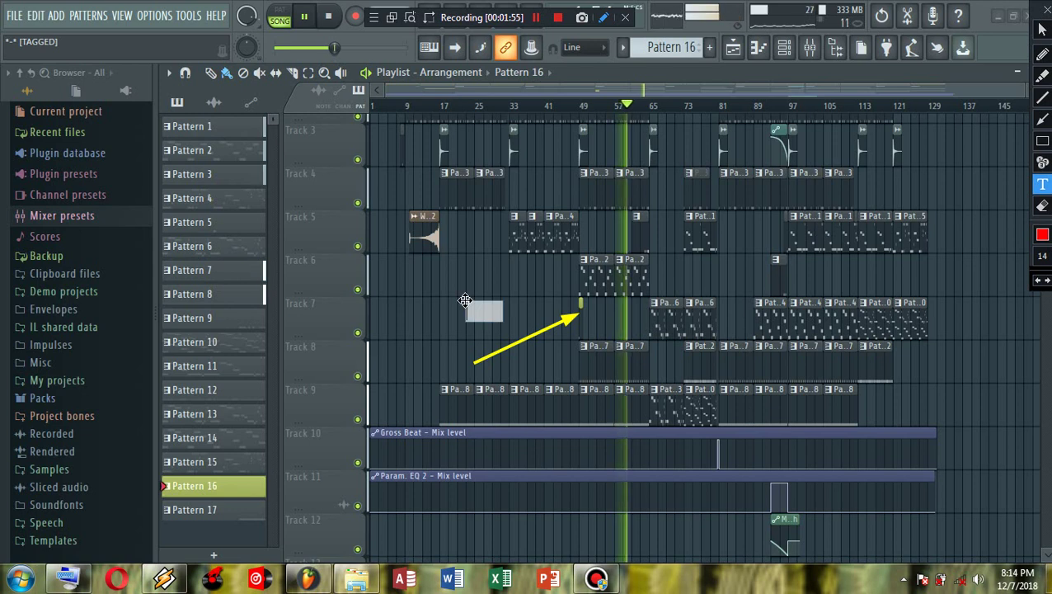
pyautogui.click(1041, 235)
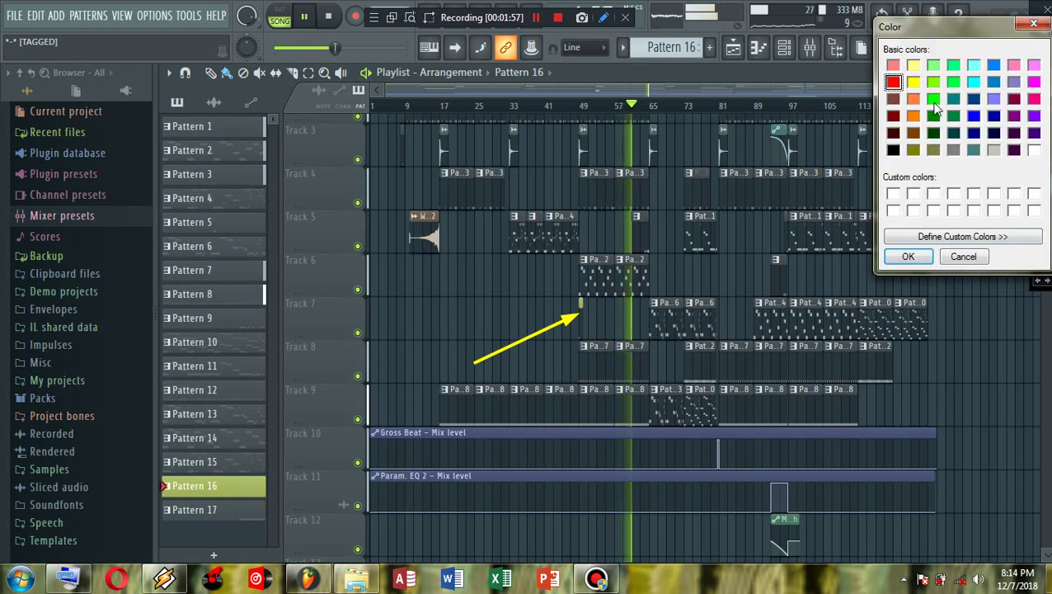
pyautogui.click(913, 81)
pyautogui.click(908, 257)
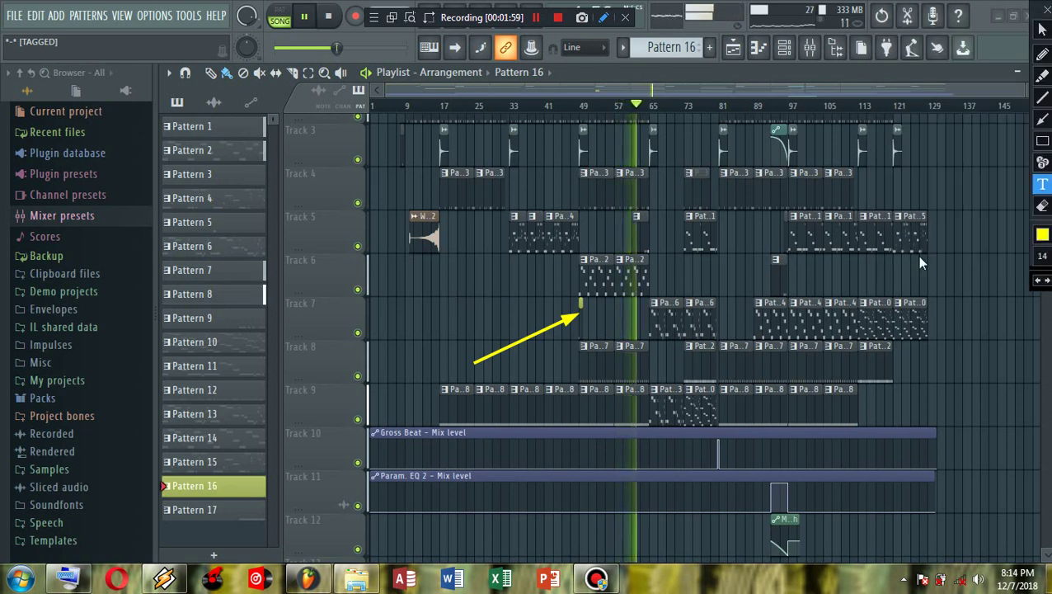
pyautogui.click(453, 278)
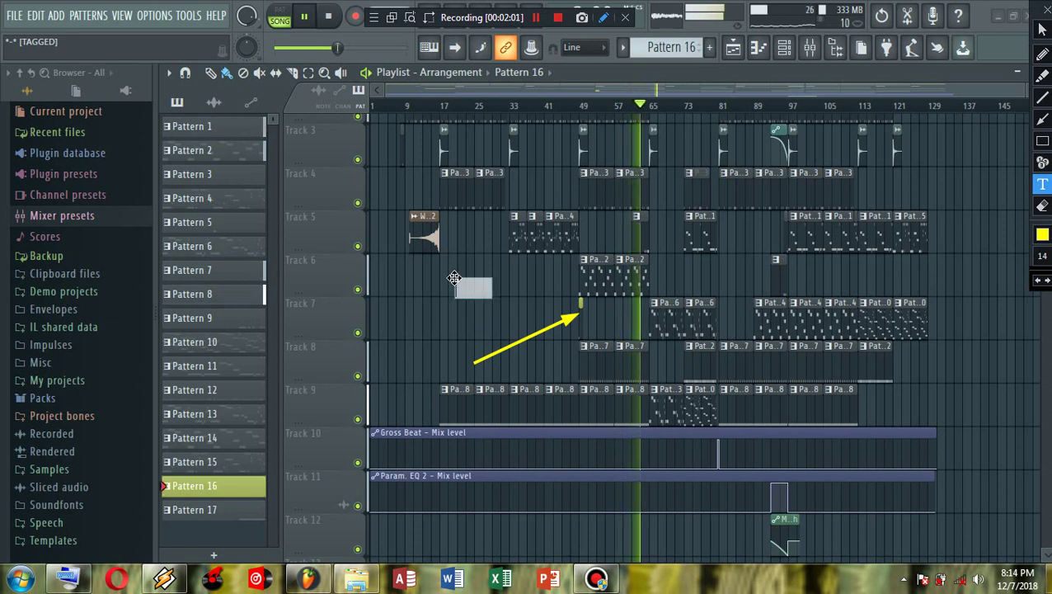
pyautogui.write('Hey')
pyautogui.write(' voice')
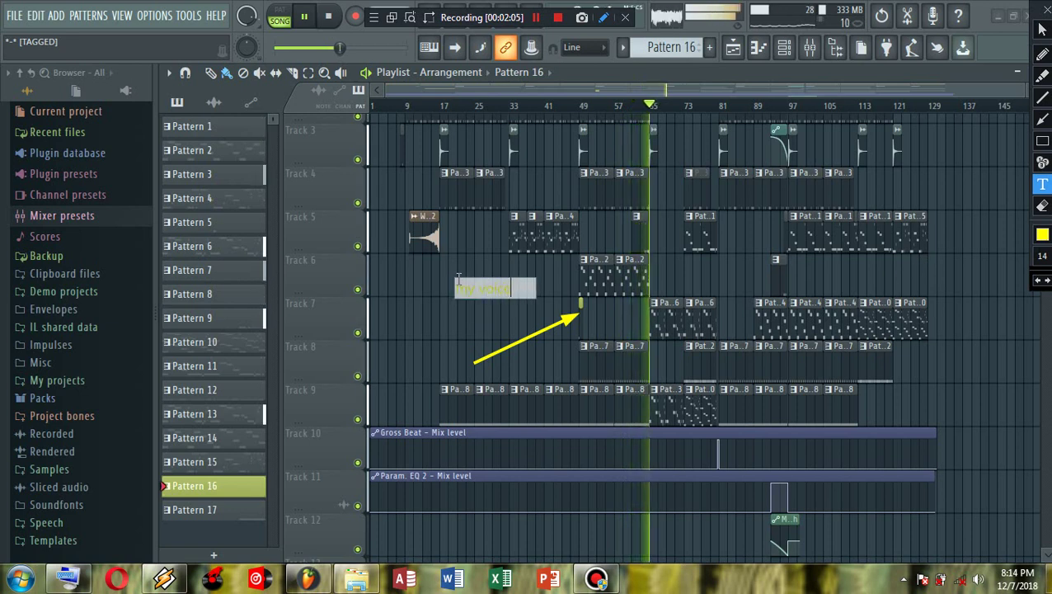
pyautogui.write(' o')
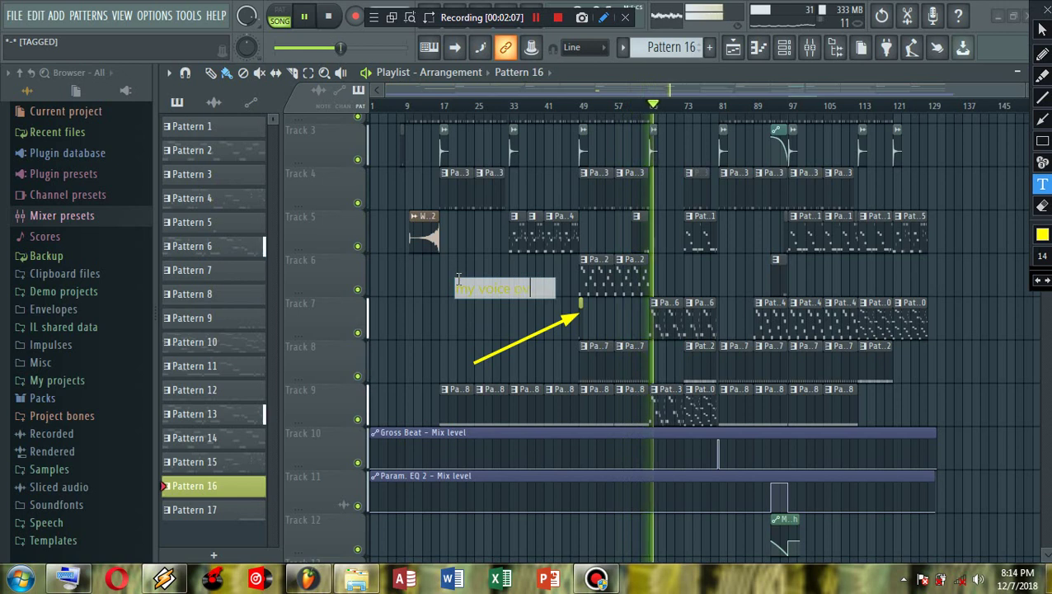
pyautogui.hotkey('ctrl', 'a')
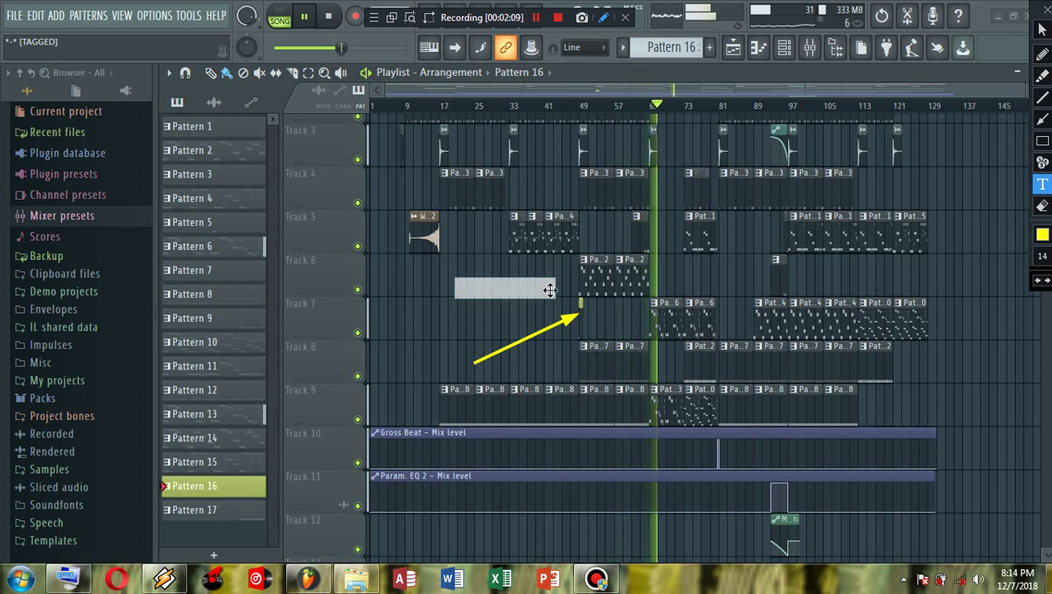
# Step: Set the text colour to blue, write the note "my voice over" above the yellow arrow and close the drawing tools
pyautogui.click(1043, 234)
pyautogui.click(975, 116)
pyautogui.click(908, 257)
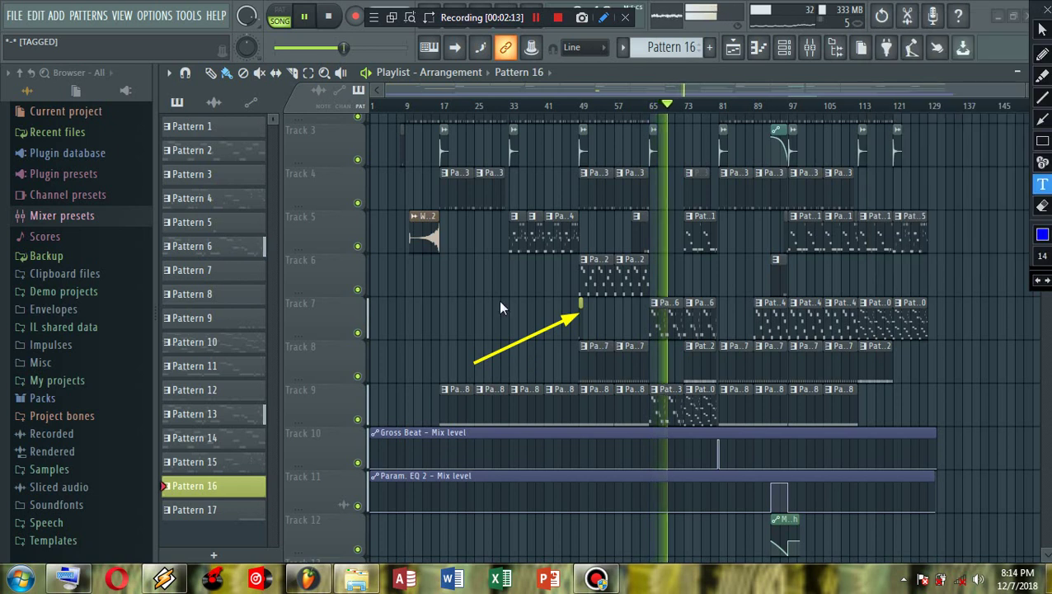
pyautogui.write('my')
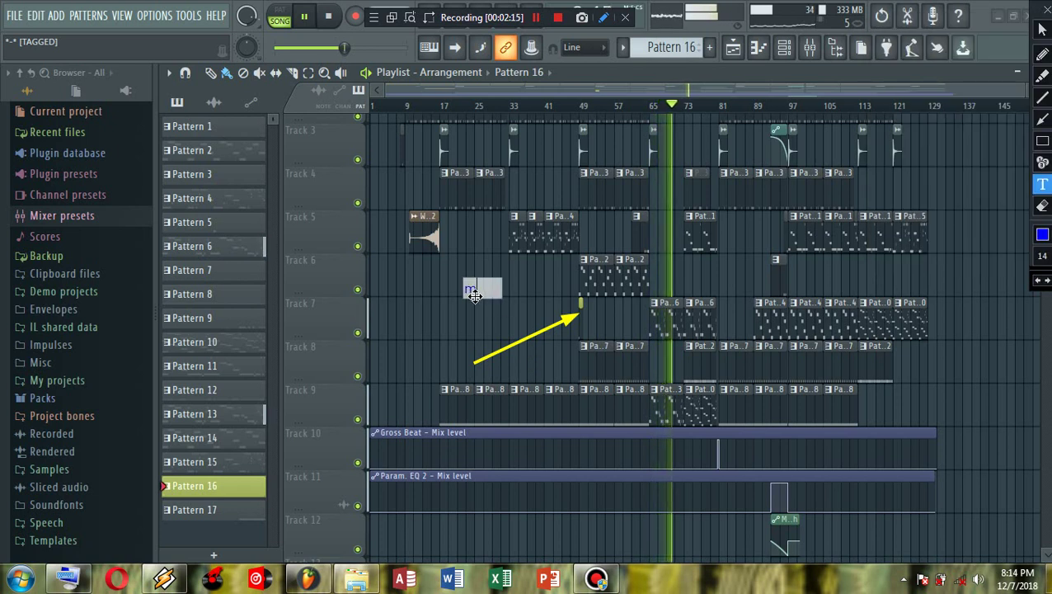
pyautogui.write(' voic')
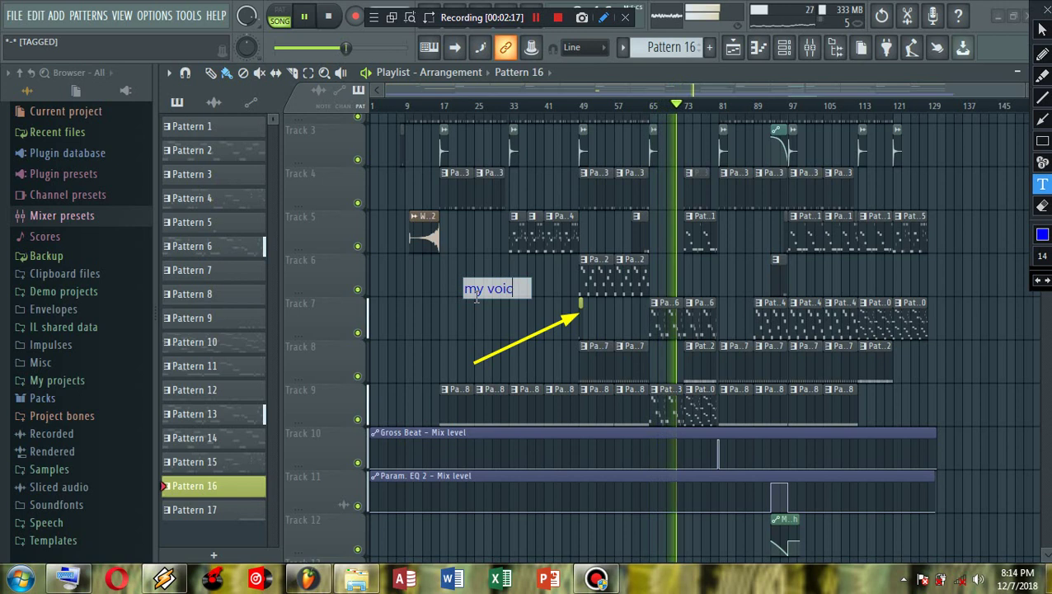
pyautogui.write('e over')
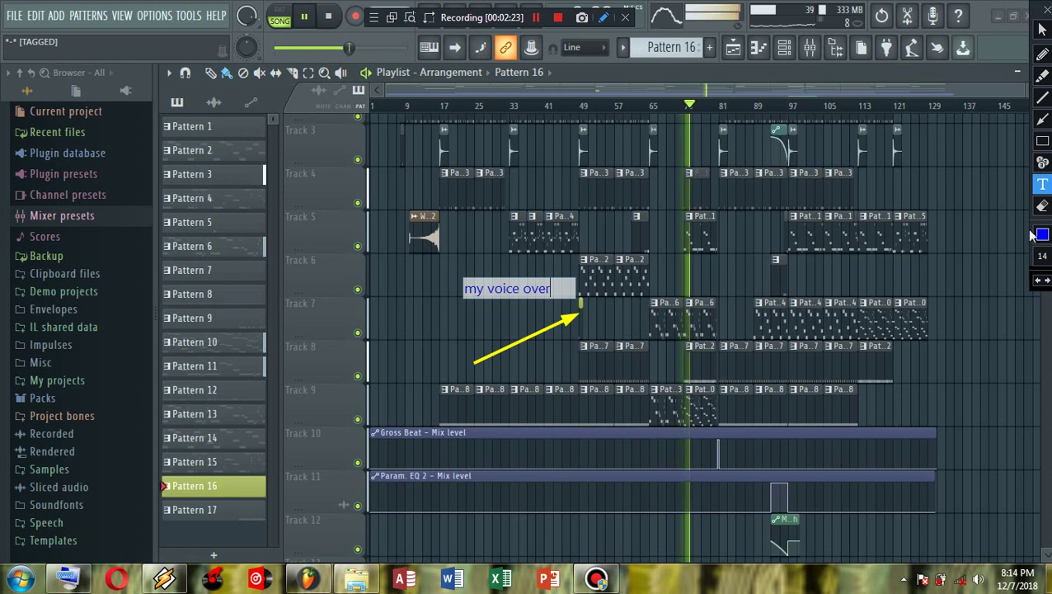
pyautogui.click(1046, 10)
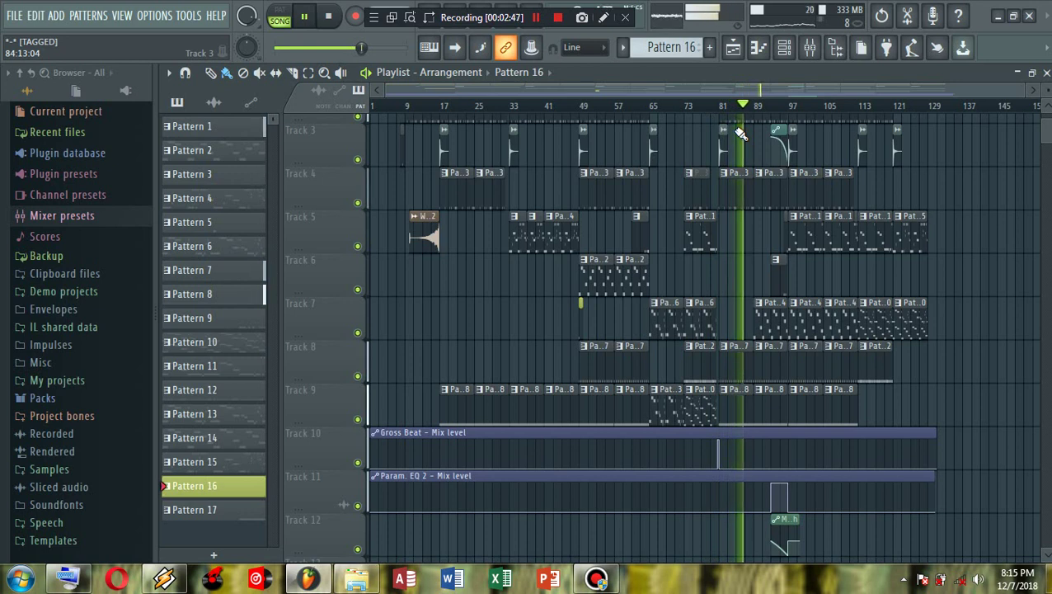
# Step: Reopen the drawing tools, write the blue note "only reverse crashes aremissing" on Track 7 and move it up to Track 6
pyautogui.click(603, 17)
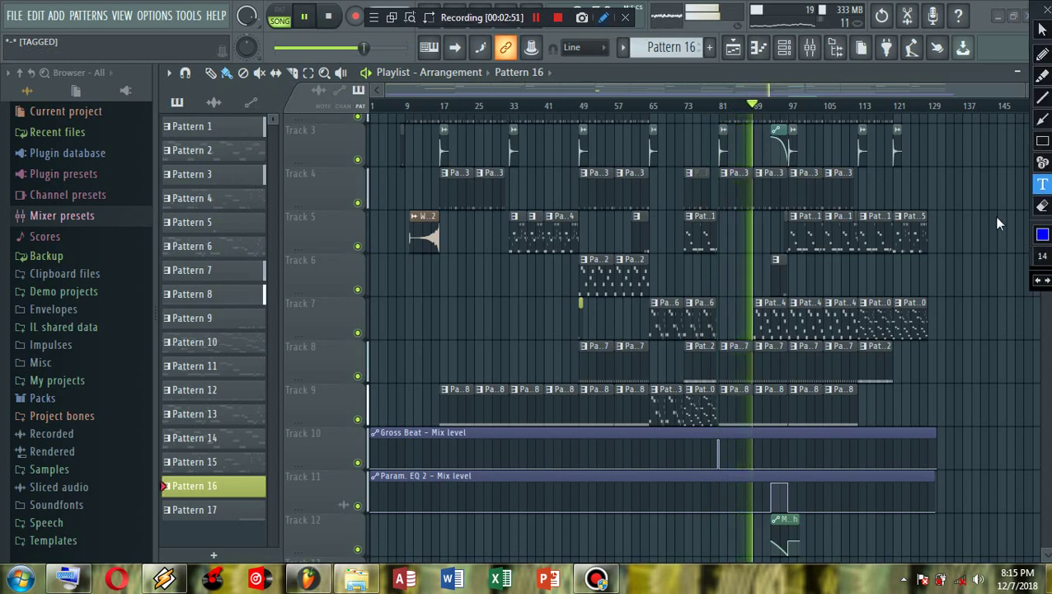
pyautogui.click(406, 307)
pyautogui.write('only re')
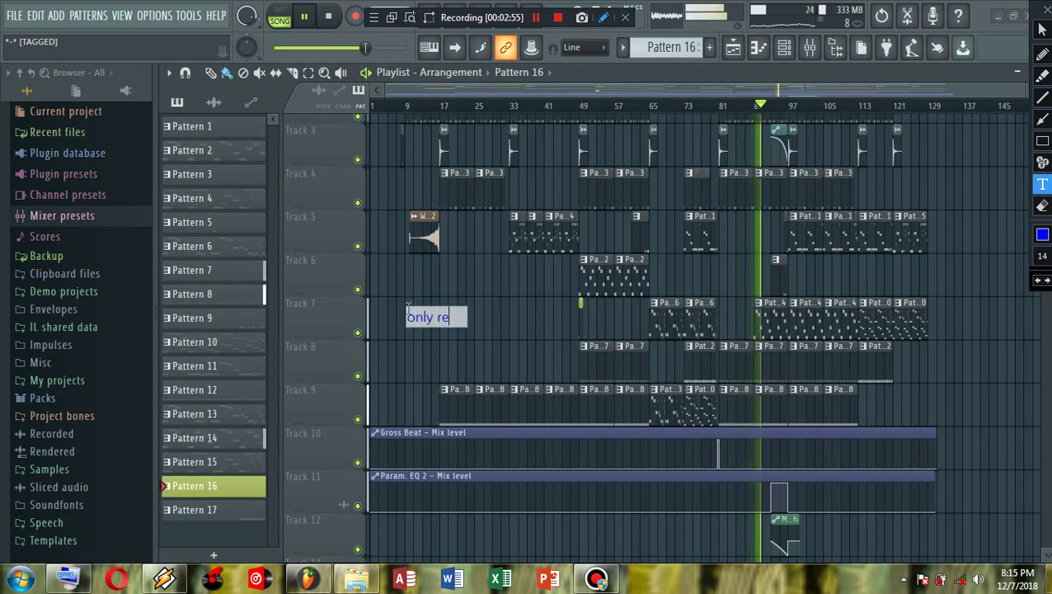
pyautogui.write('verse cra')
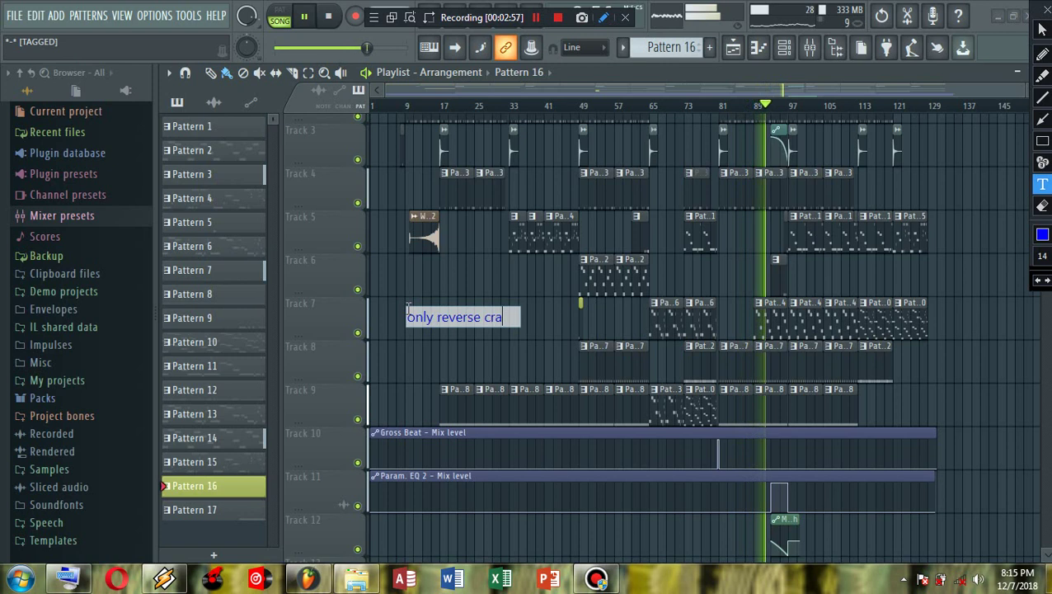
pyautogui.write('shes are')
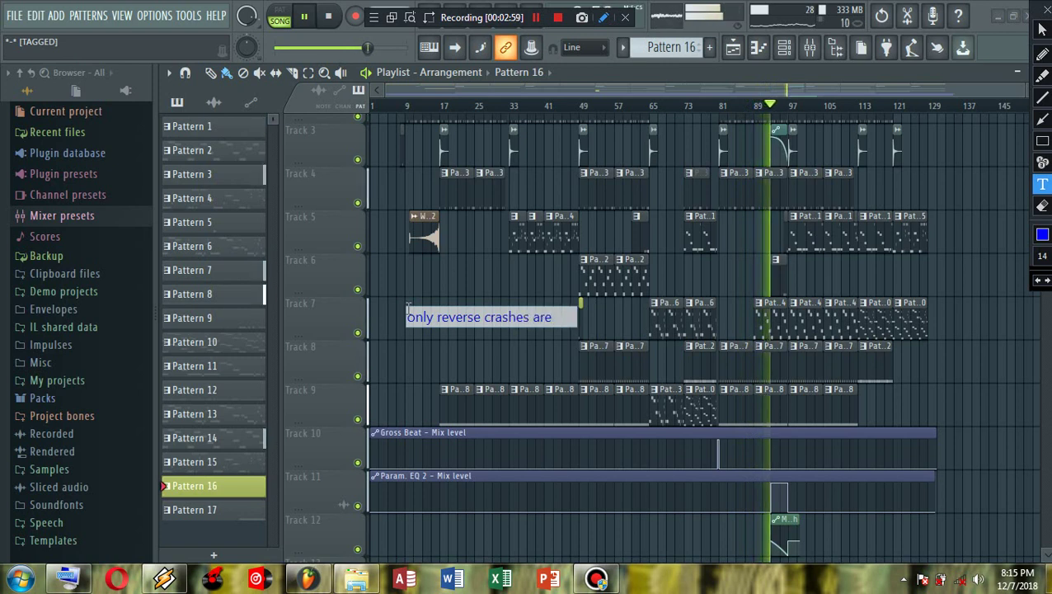
pyautogui.write('missing')
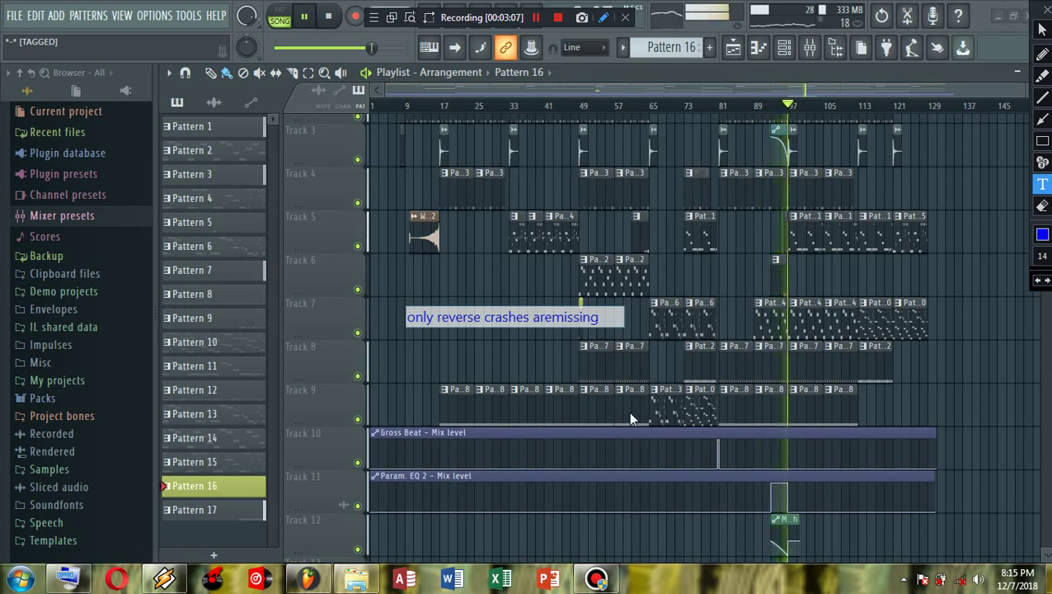
pyautogui.moveTo(588, 316)
pyautogui.mouseDown()
pyautogui.moveTo(540, 279)
pyautogui.moveTo(549, 284)
pyautogui.mouseUp()
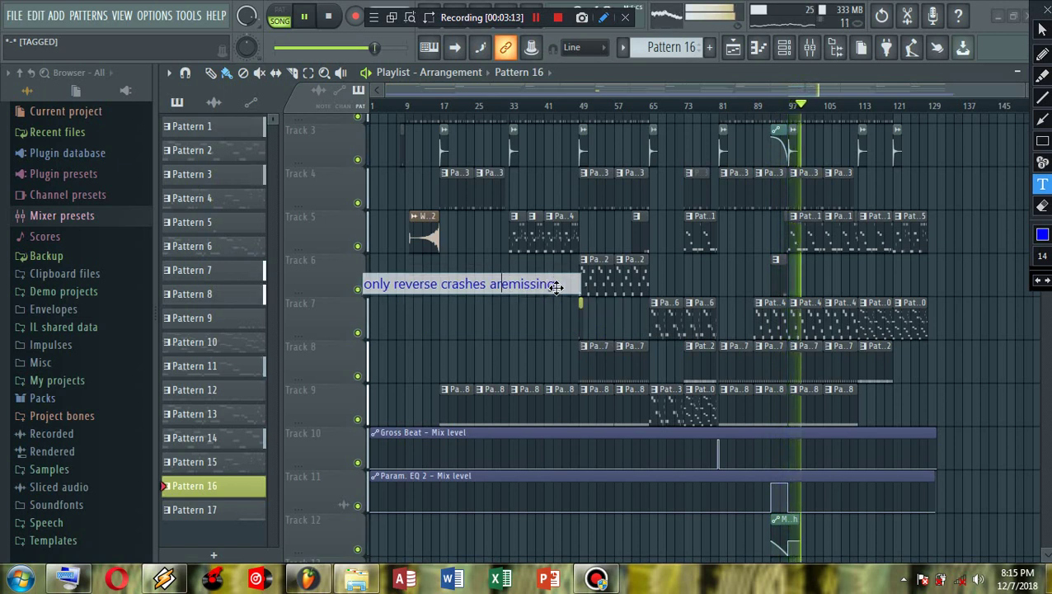
pyautogui.click(1033, 282)
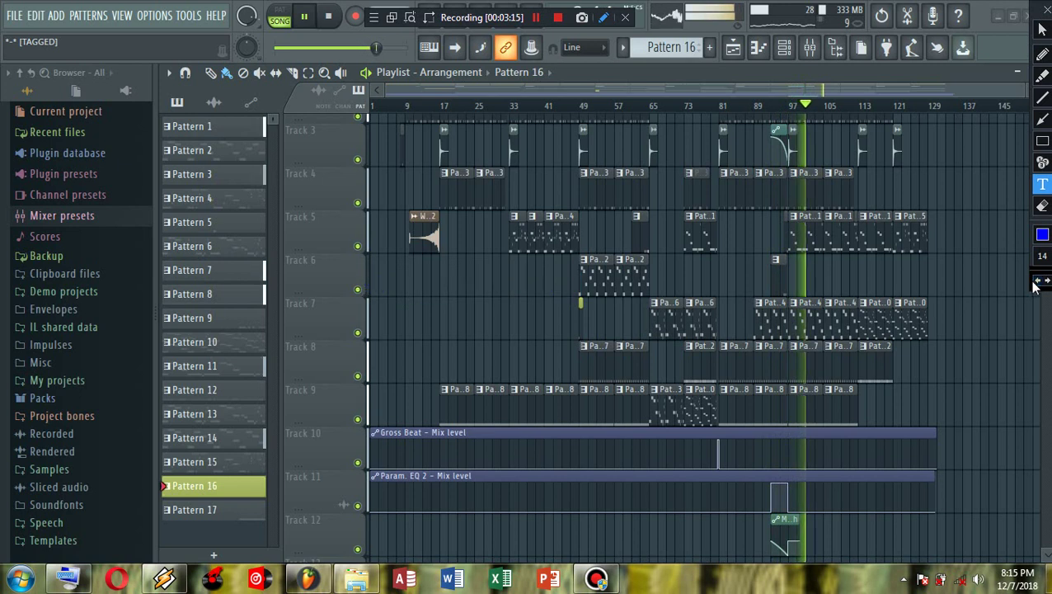